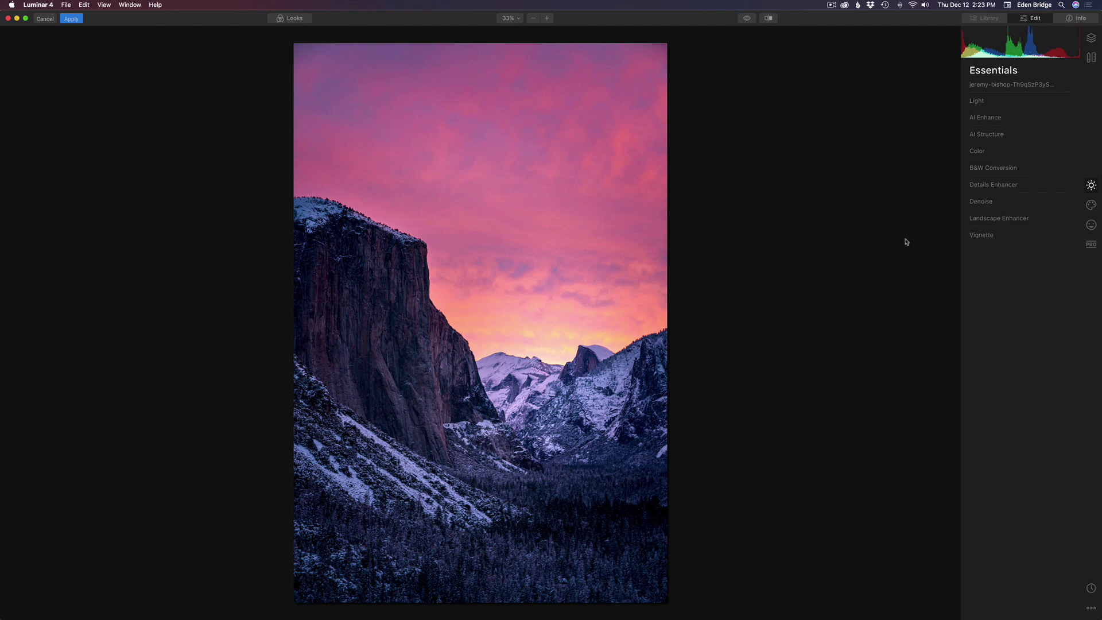
# Step: Apply the Creative Mystical filter with Amount 79 and Shadows 58
pyautogui.click(1091, 205)
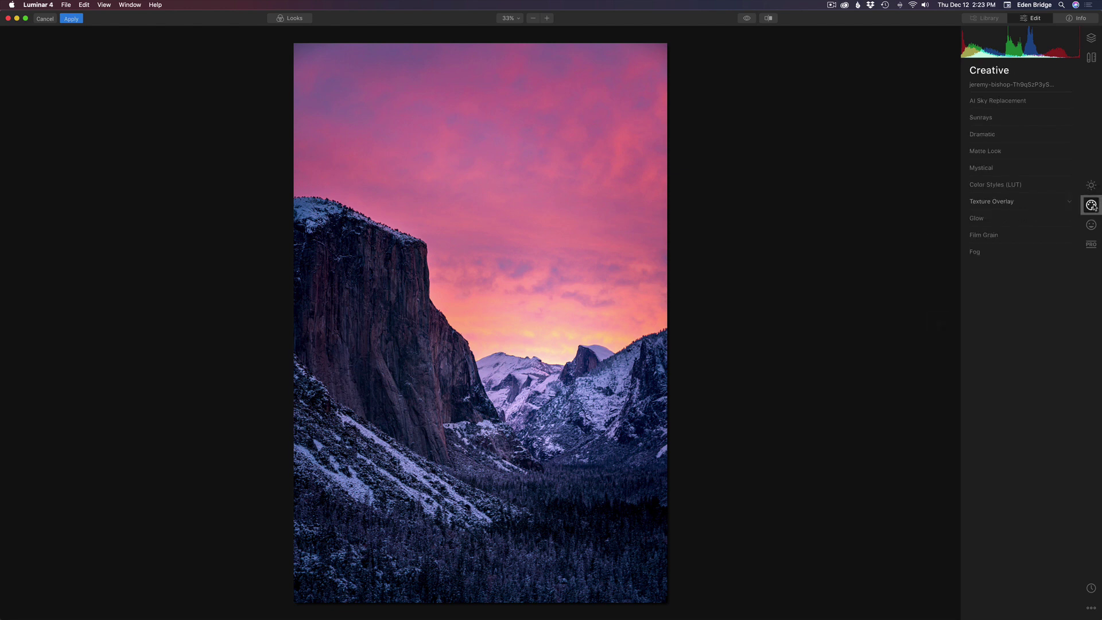
pyautogui.click(990, 169)
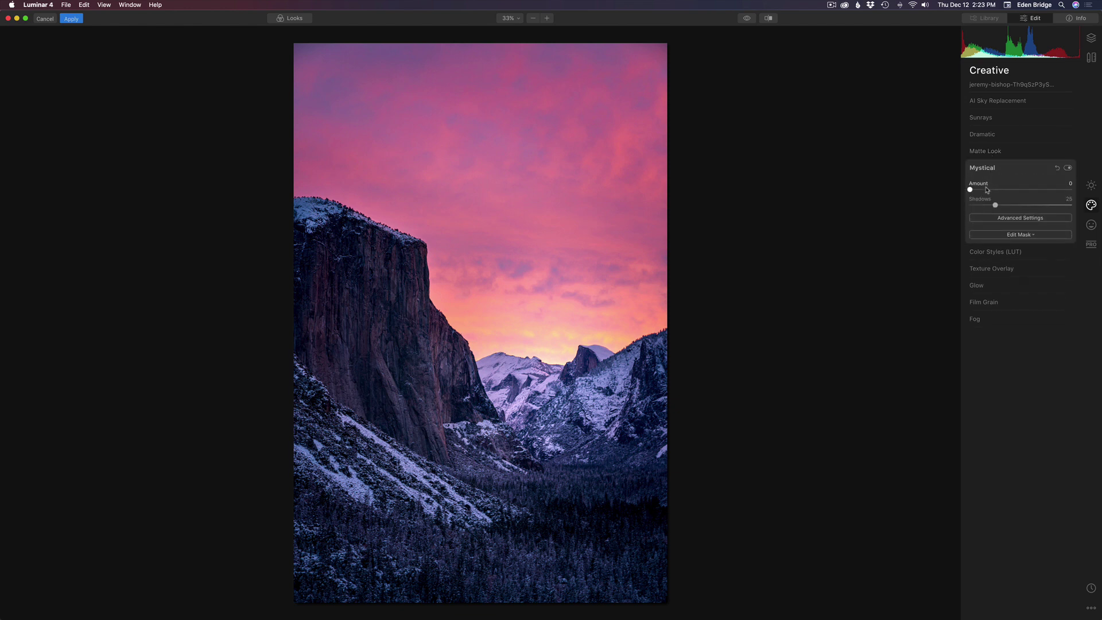
pyautogui.moveTo(972, 192); pyautogui.dragTo(1056, 195)
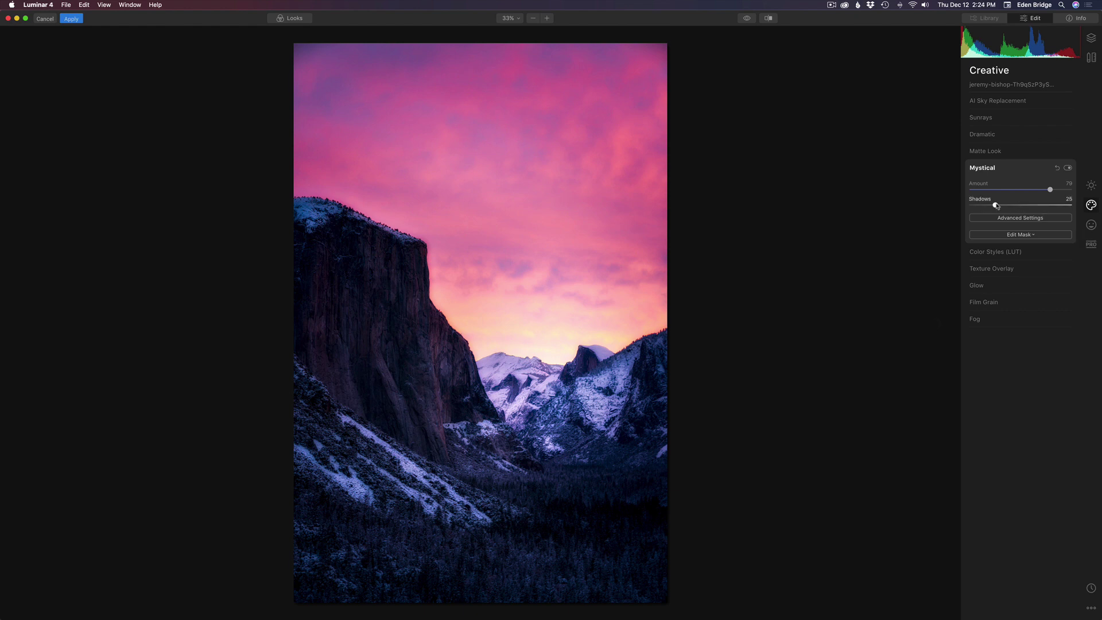
pyautogui.moveTo(997, 206); pyautogui.dragTo(1033, 215)
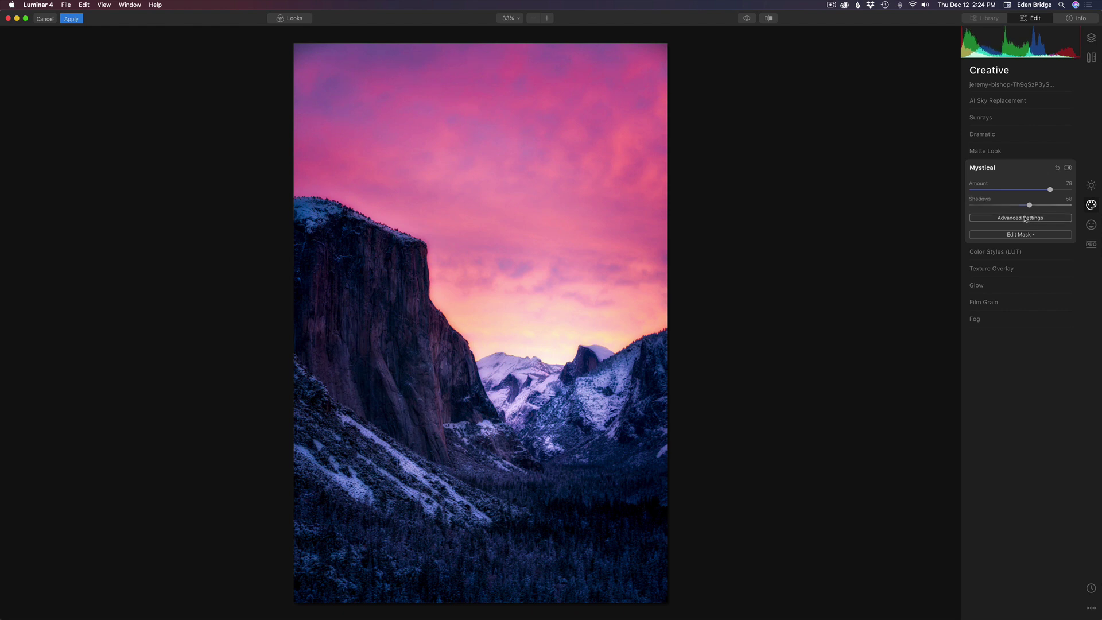
# Step: Set Mystical's advanced settings to Smoothness 31, Saturation 10 and Warmth 20
pyautogui.click(1026, 218)
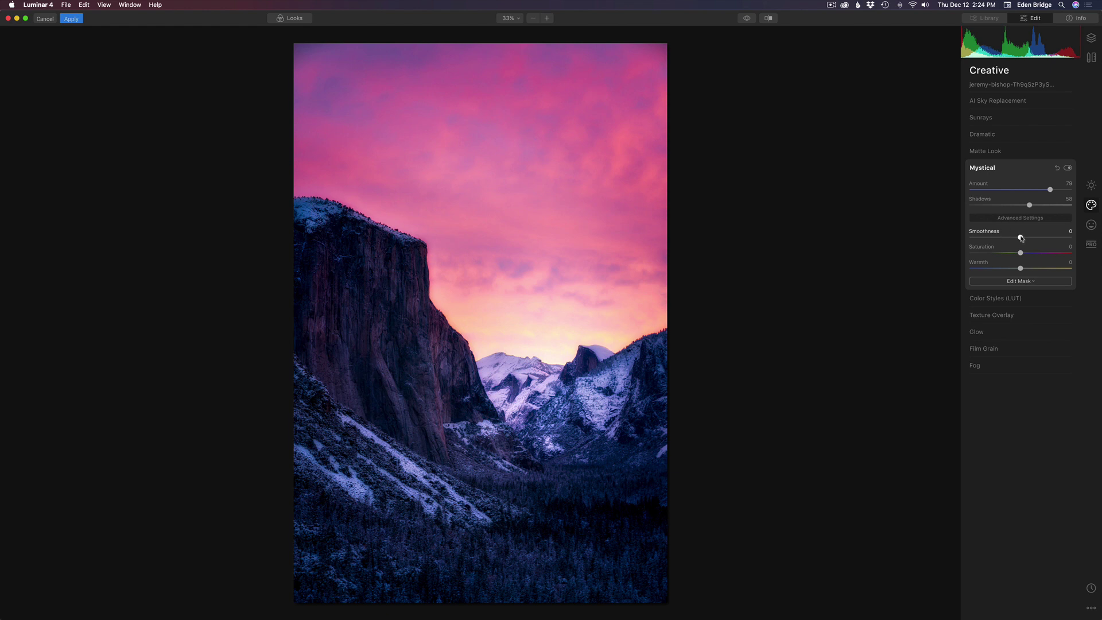
pyautogui.moveTo(1021, 238)
pyautogui.mouseDown()
pyautogui.moveTo(1051, 238)
pyautogui.moveTo(996, 254)
pyautogui.moveTo(1028, 254)
pyautogui.mouseUp()
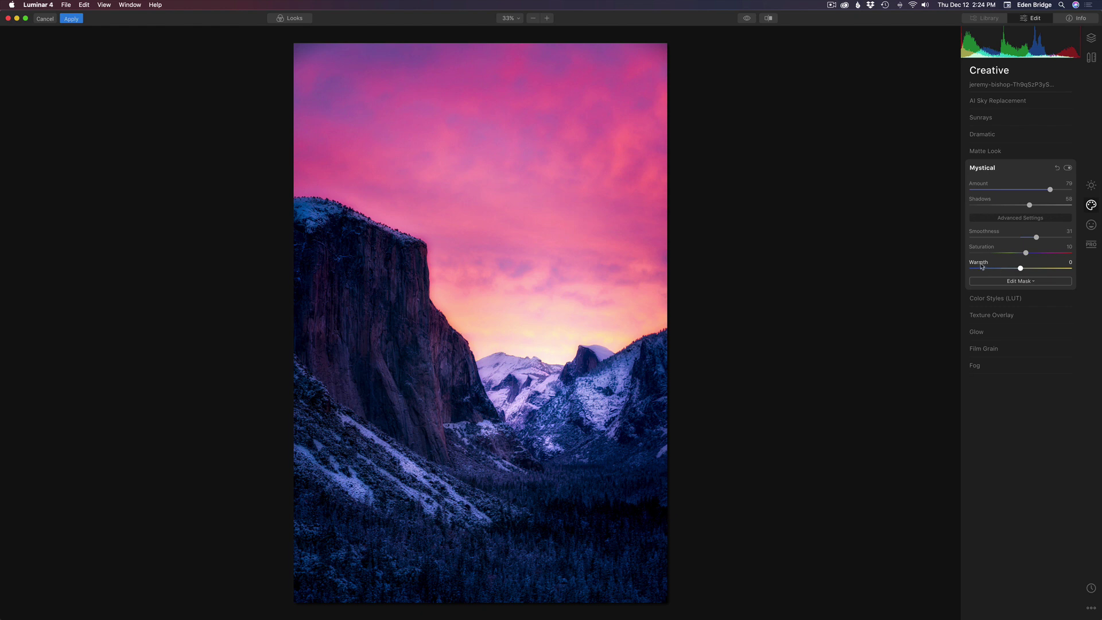
pyautogui.moveTo(1021, 269)
pyautogui.mouseDown()
pyautogui.moveTo(1032, 269)
pyautogui.moveTo(997, 267)
pyautogui.moveTo(1033, 271)
pyautogui.mouseUp()
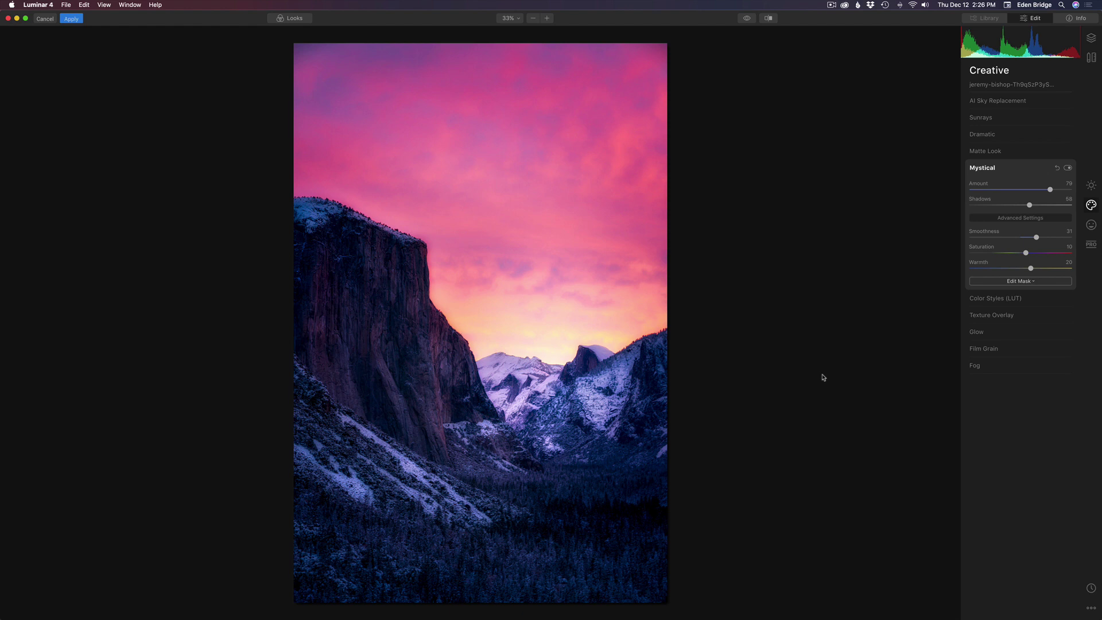
# Step: Add a luminosity mask to the Mystical filter and raise its Amount to 85
pyautogui.click(1025, 282)
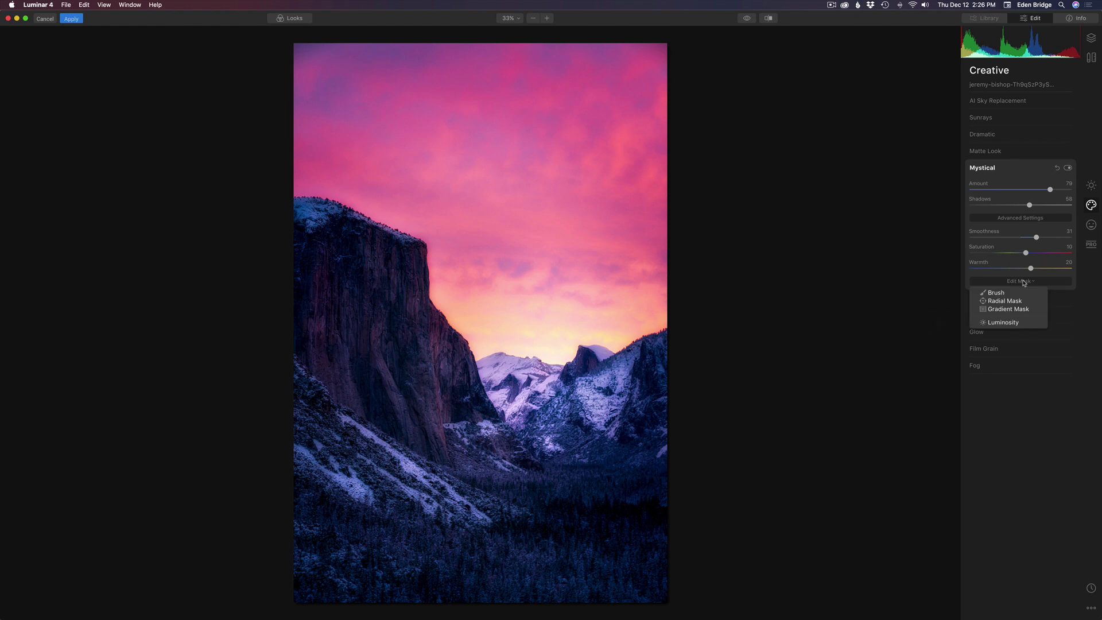
pyautogui.click(1007, 323)
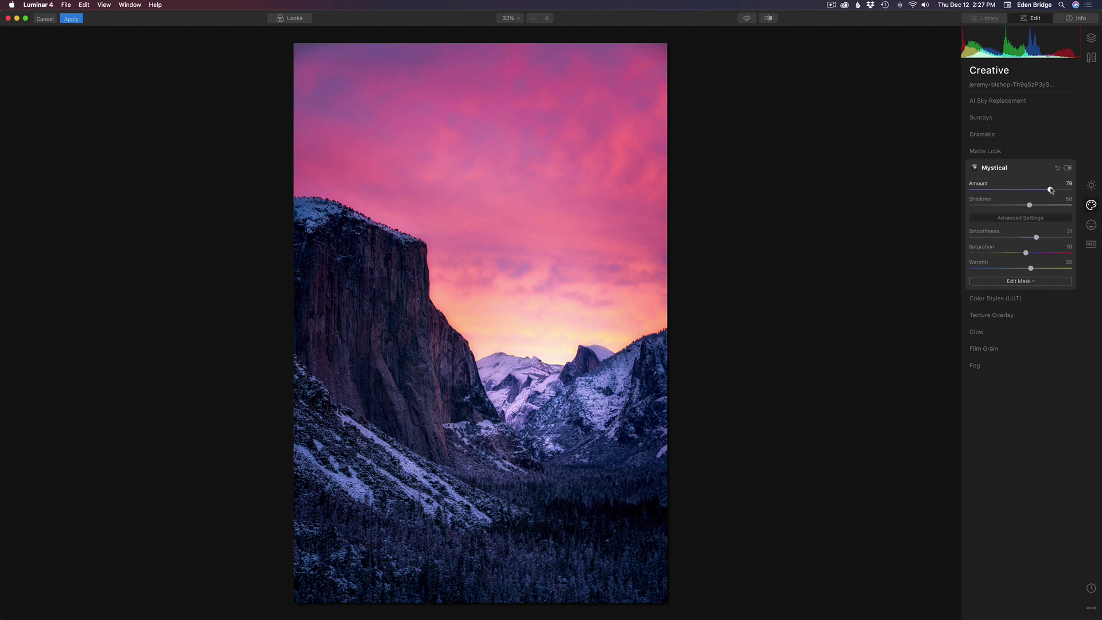
pyautogui.moveTo(1051, 190); pyautogui.dragTo(1057, 191)
# Step: Toggle the Mystical filter off and on to compare the photo with and without it
pyautogui.click(1069, 168)
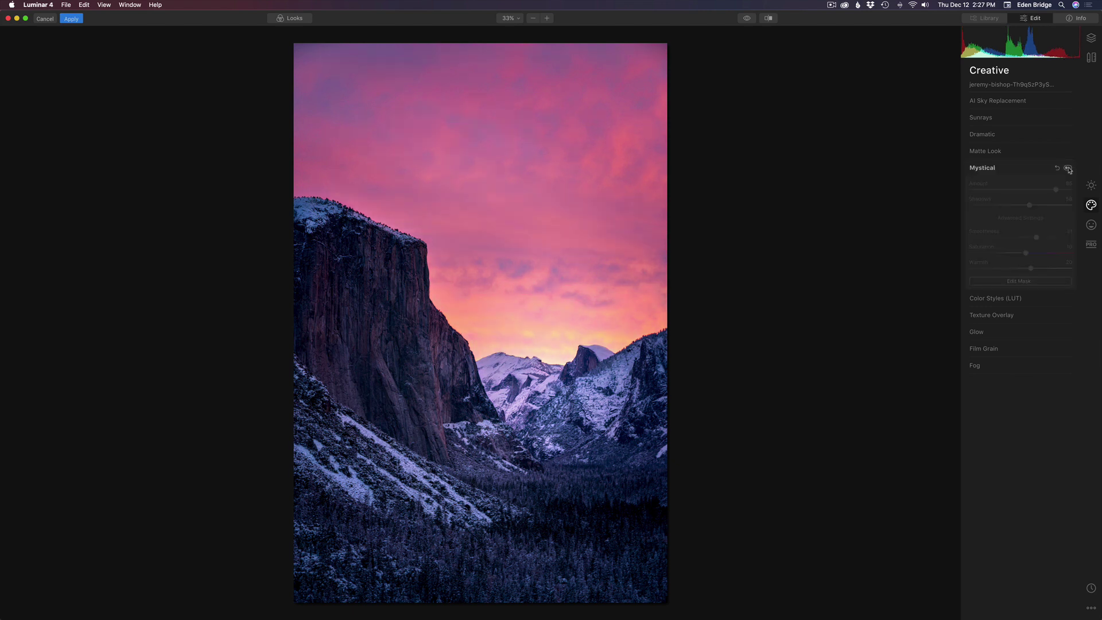
pyautogui.click(1069, 168)
pyautogui.click(1068, 168)
pyautogui.click(1069, 169)
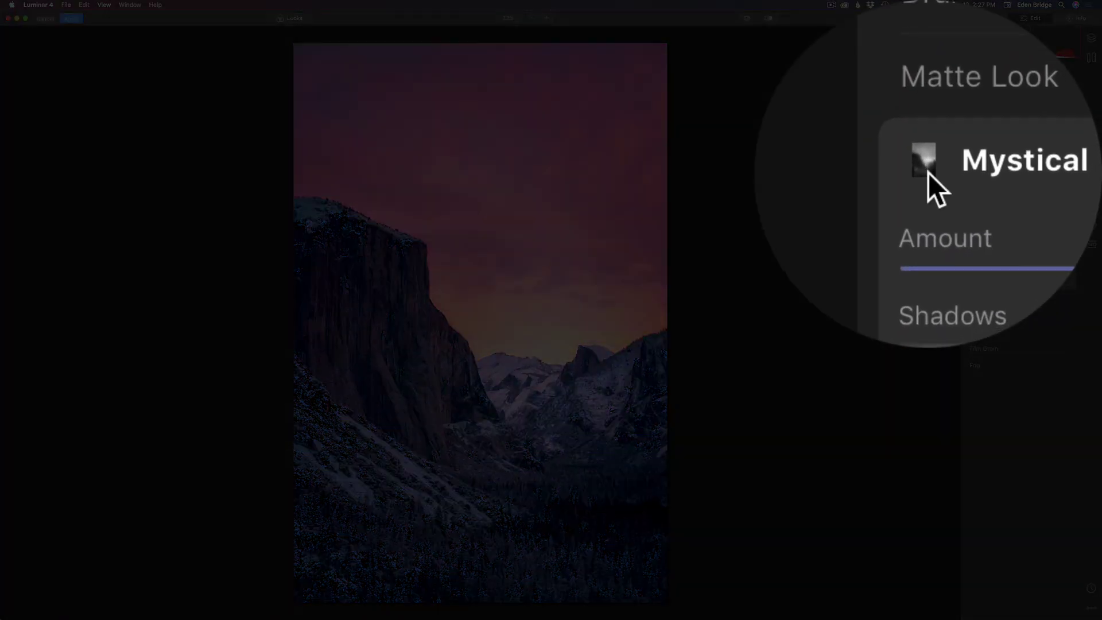
pyautogui.click(975, 168)
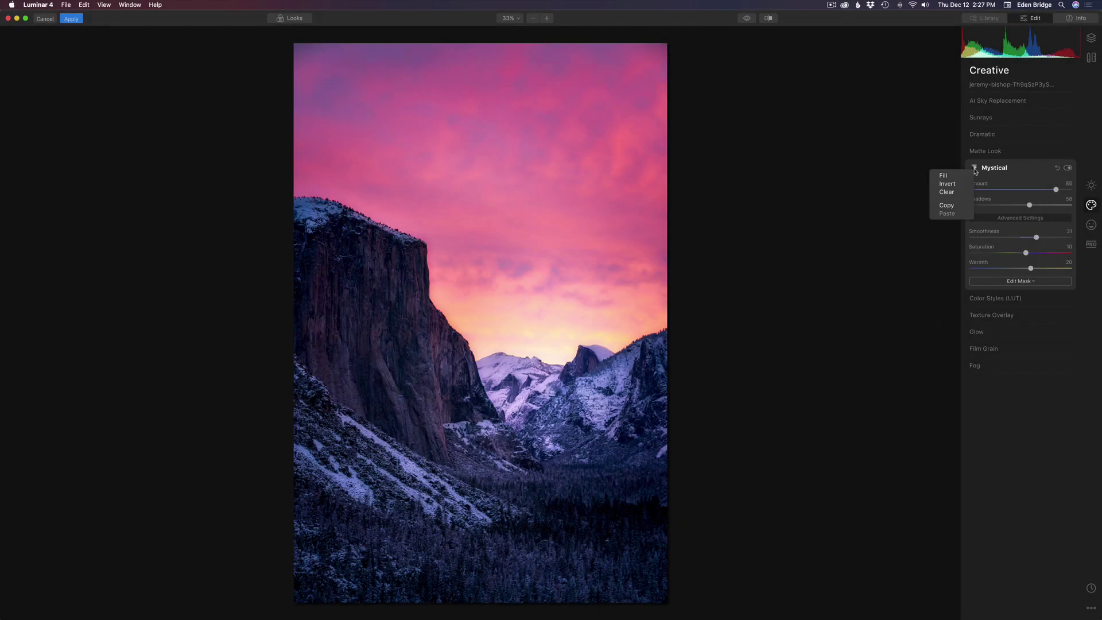
pyautogui.click(959, 184)
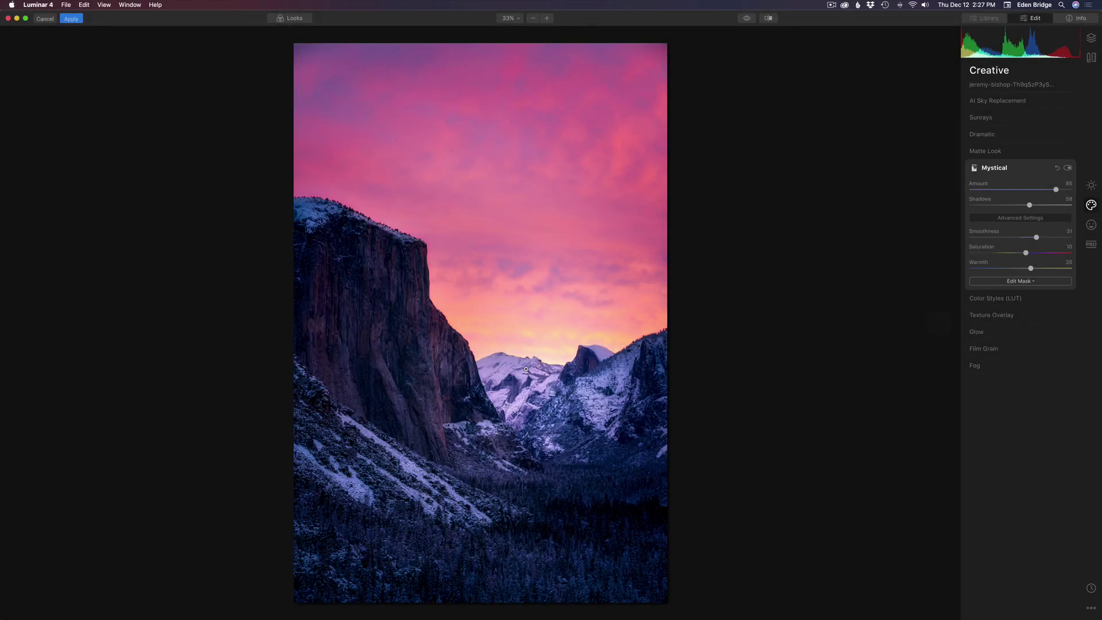
pyautogui.click(975, 169)
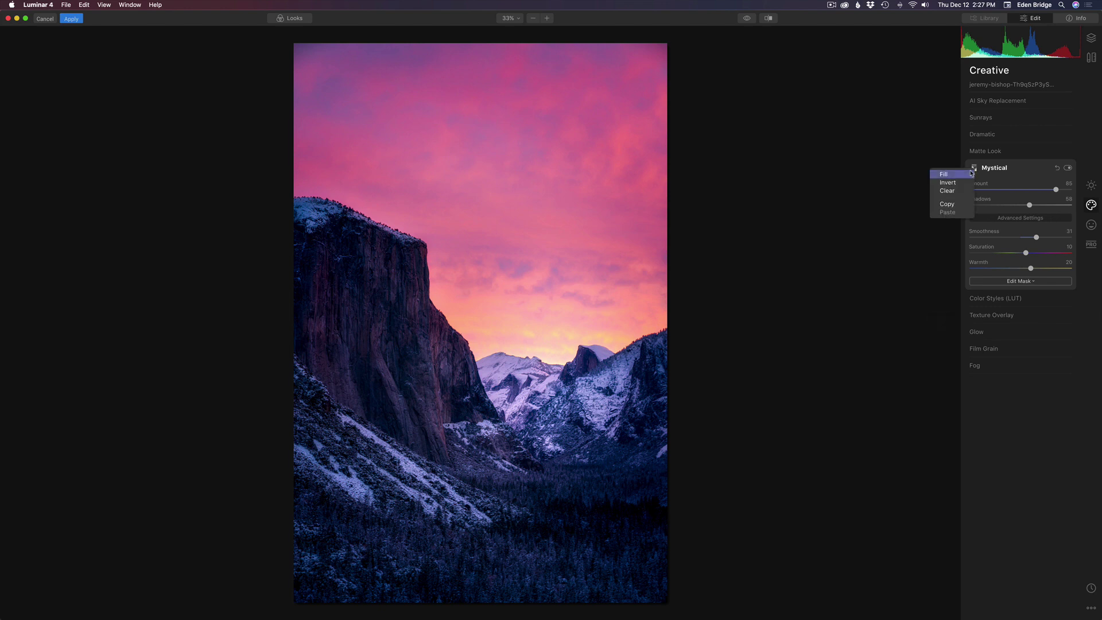
pyautogui.click(958, 184)
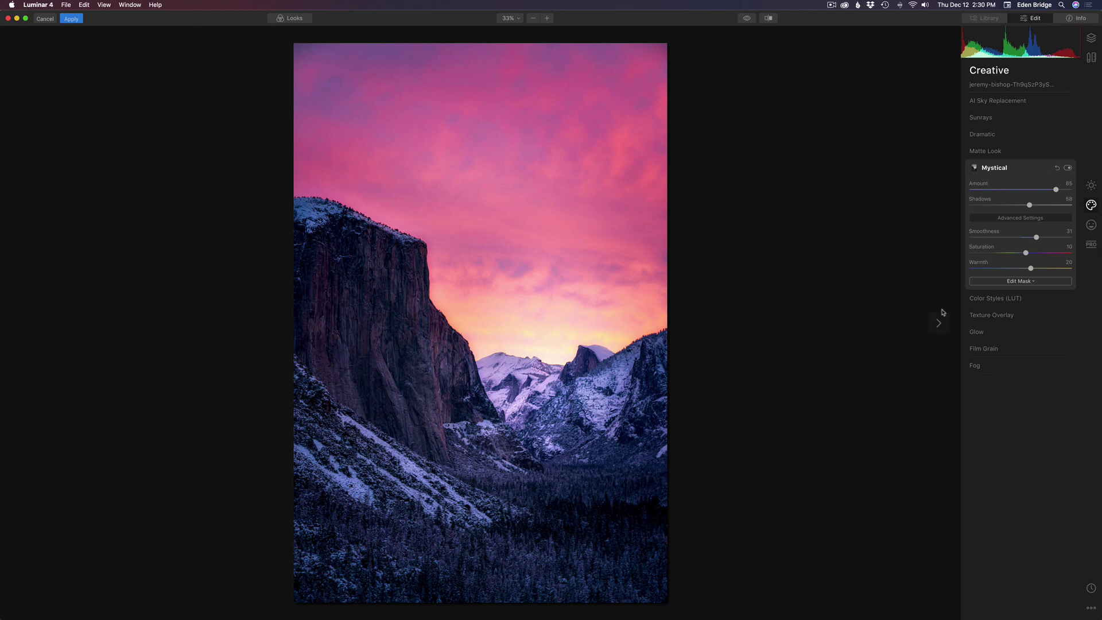
# Step: Start a brush mask on Mystical and set the brush mask Density to 76
pyautogui.click(1024, 282)
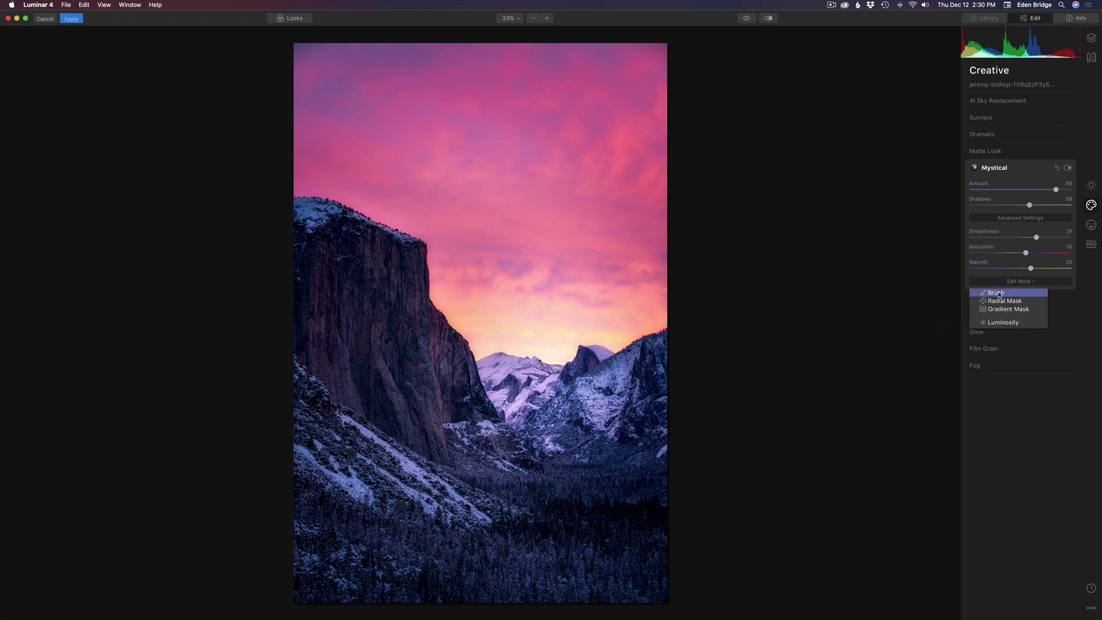
pyautogui.click(999, 294)
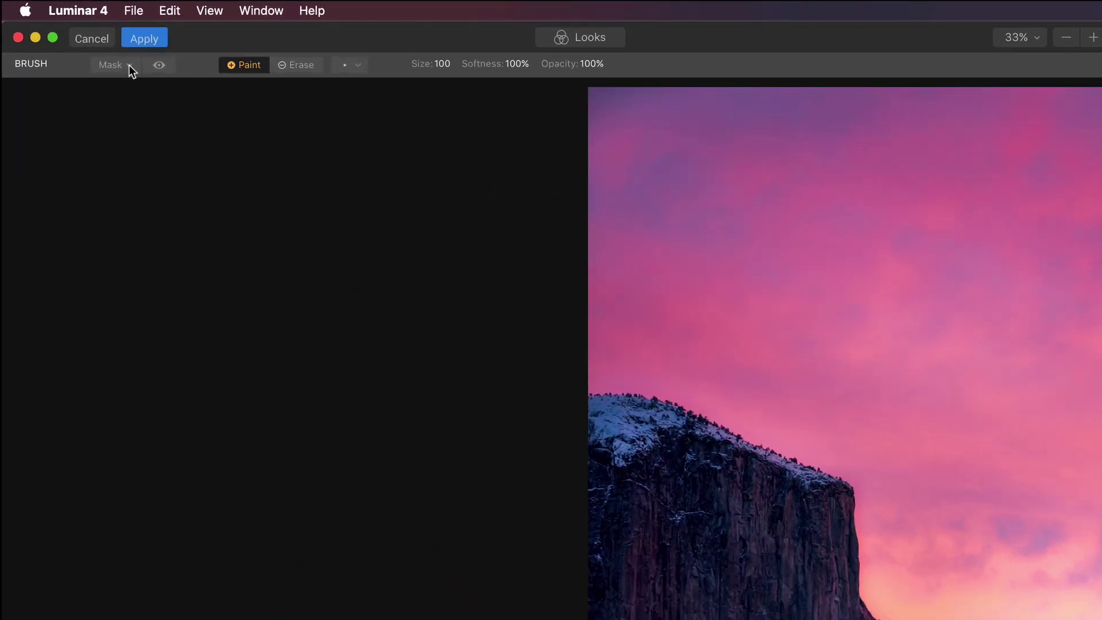
pyautogui.click(129, 65)
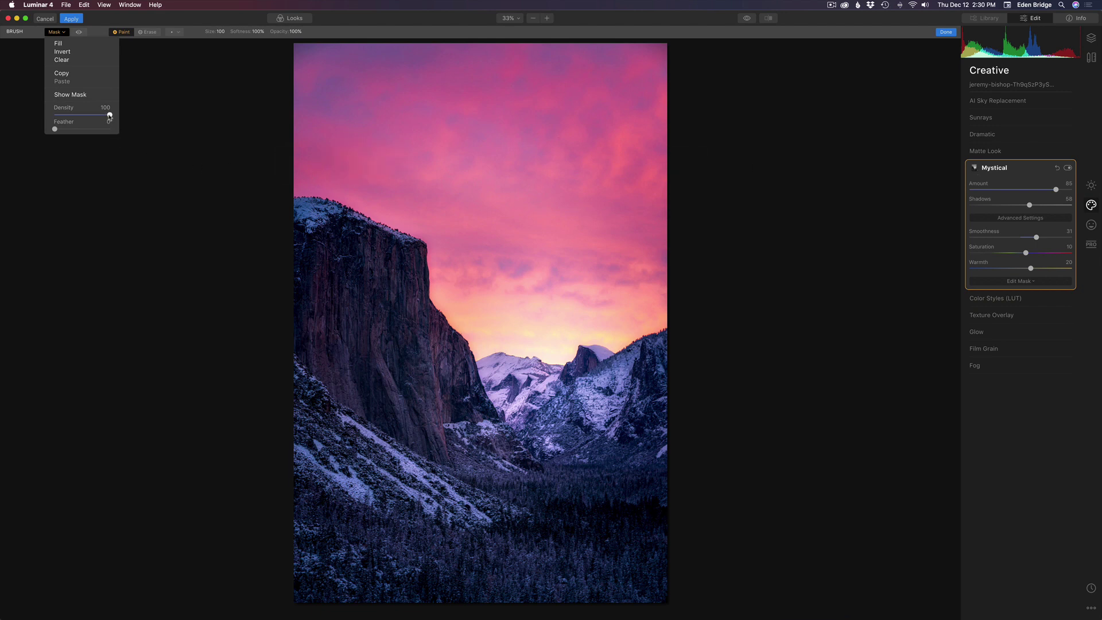
pyautogui.moveTo(110, 116); pyautogui.dragTo(100, 116)
pyautogui.moveTo(100, 117); pyautogui.dragTo(70, 113)
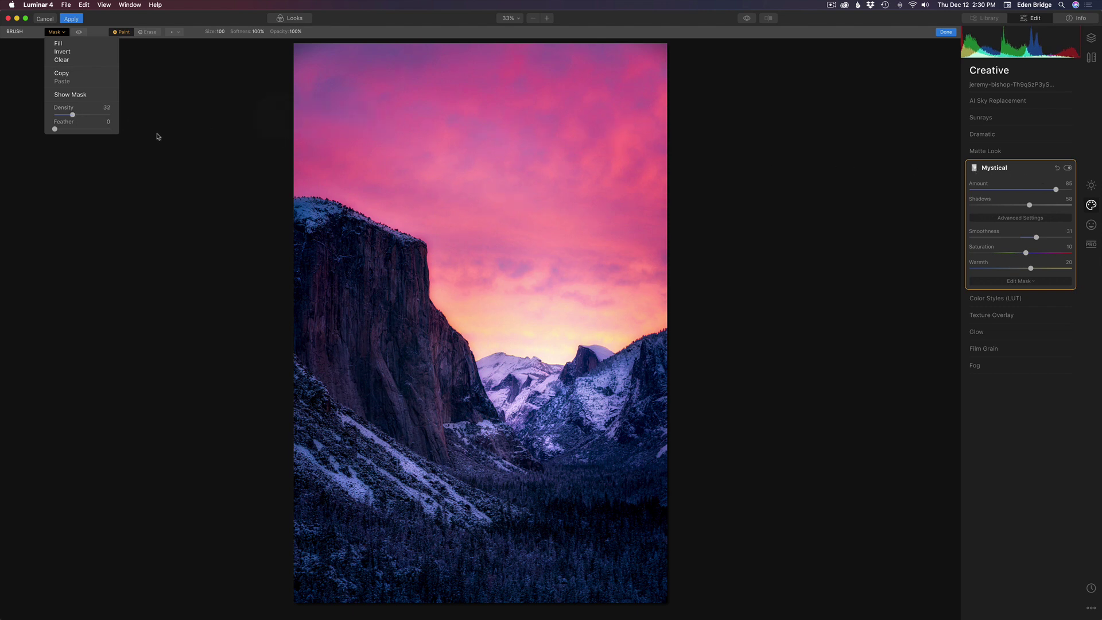
pyautogui.moveTo(76, 116); pyautogui.dragTo(43, 114)
pyautogui.moveTo(55, 115); pyautogui.dragTo(100, 120)
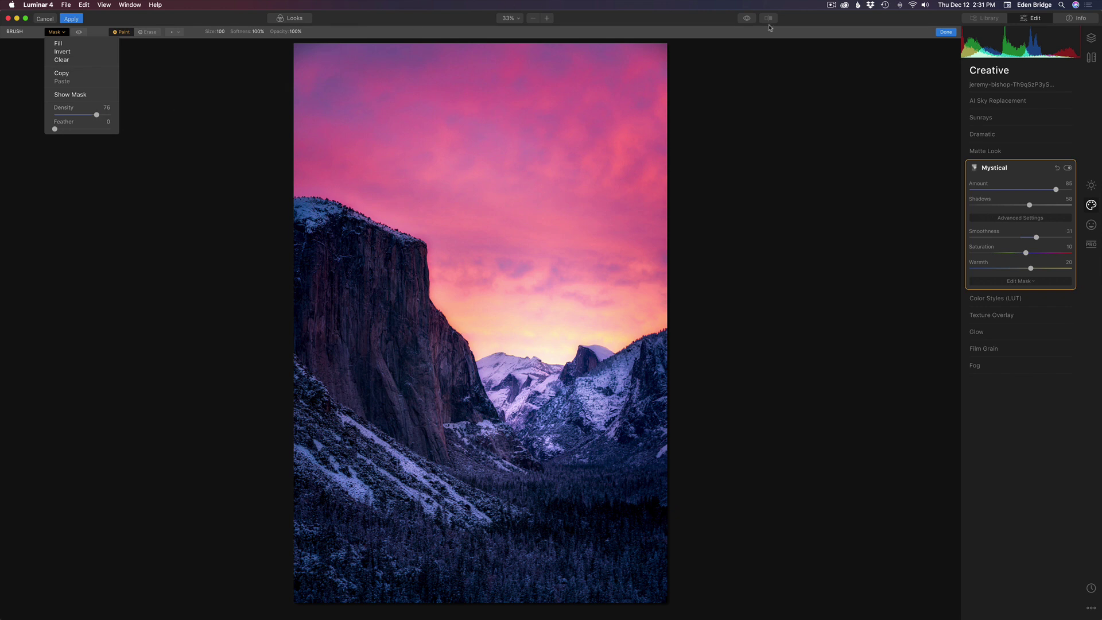
# Step: Finish the Mystical brush mask and lower the Mystical Amount to 79
pyautogui.click(945, 34)
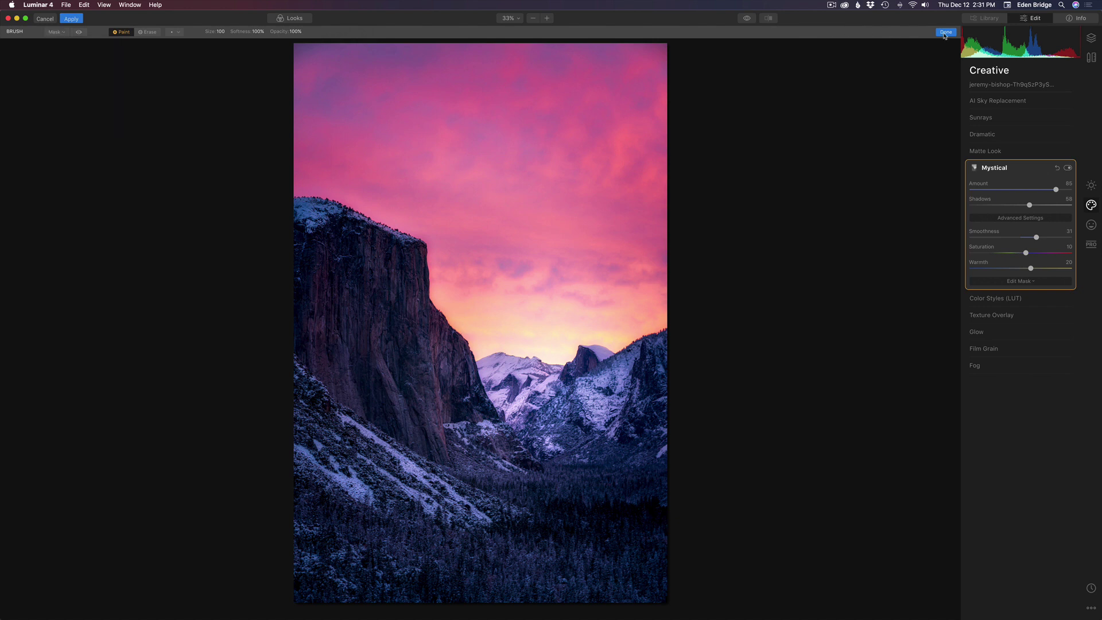
pyautogui.click(946, 33)
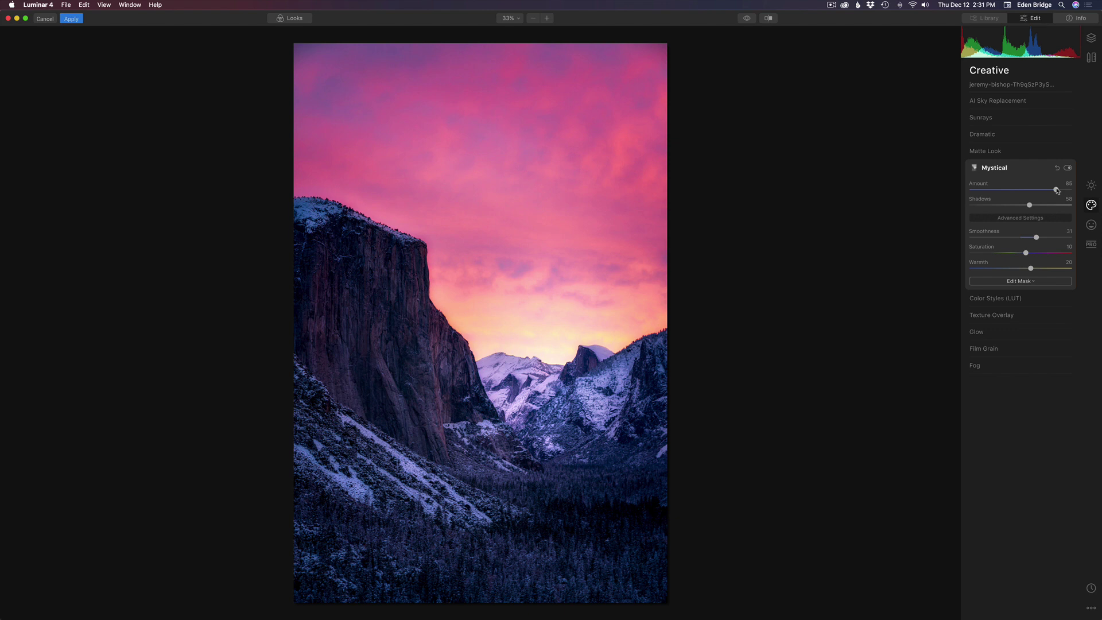
pyautogui.moveTo(1057, 190); pyautogui.dragTo(1050, 191)
pyautogui.click(769, 18)
pyautogui.moveTo(492, 205); pyautogui.dragTo(547, 207)
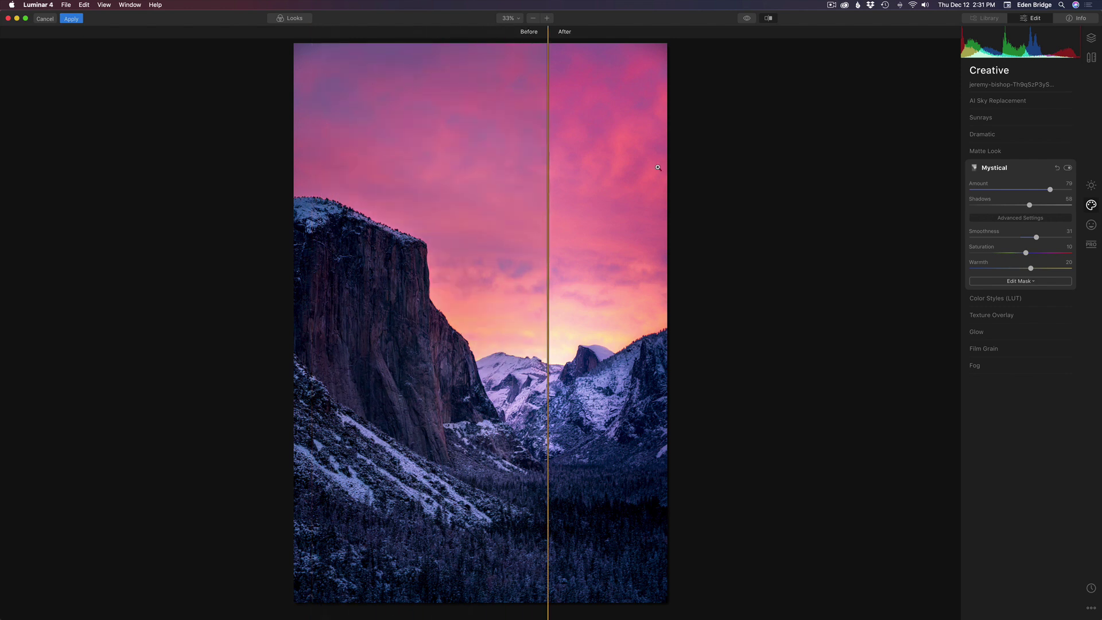
pyautogui.click(769, 19)
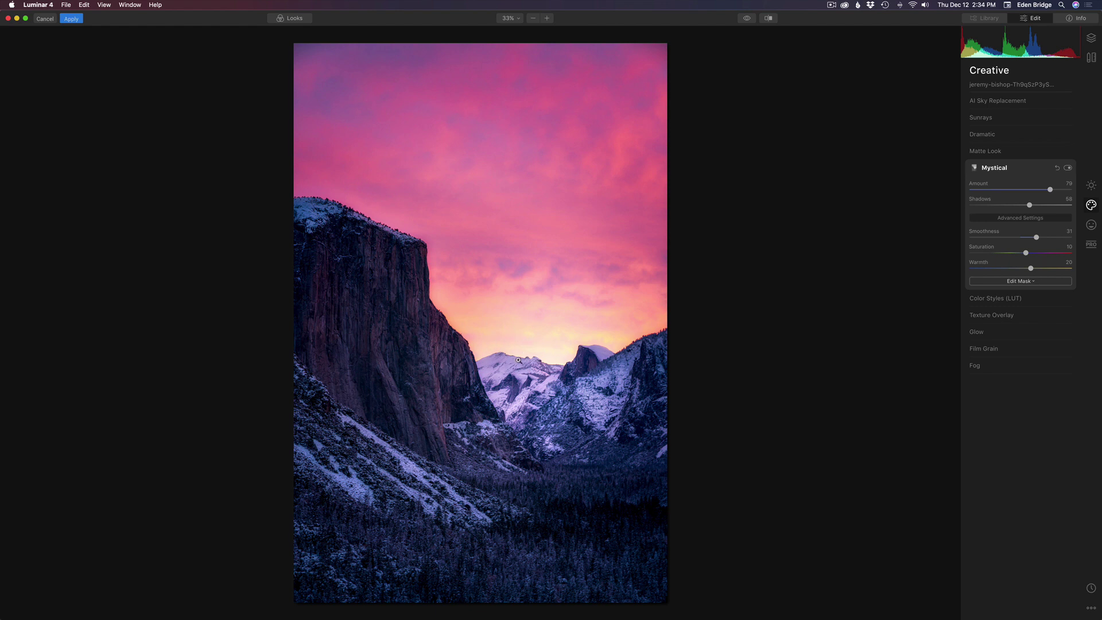
# Step: Add a Glow of type Soft Glow with Amount 57 and Warmth 53
pyautogui.click(986, 334)
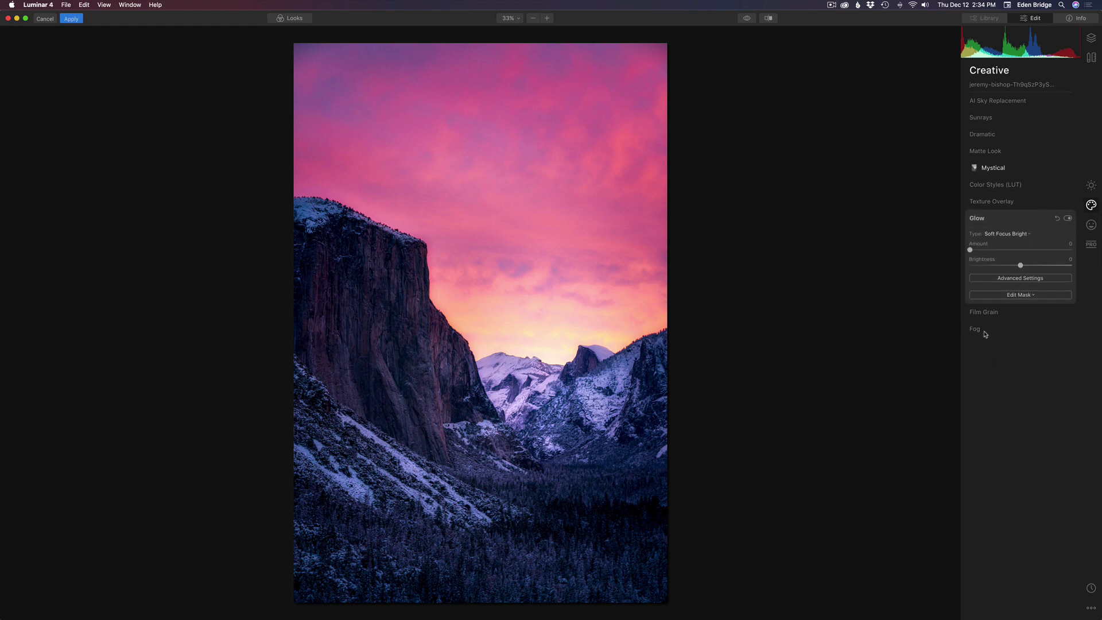
pyautogui.click(1006, 235)
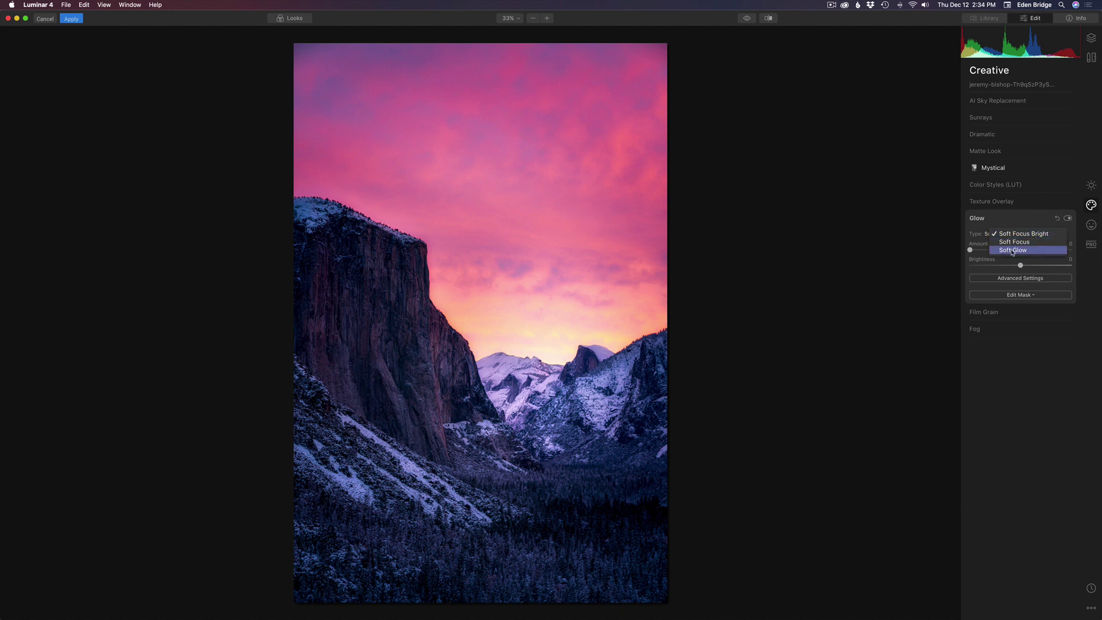
pyautogui.click(1013, 251)
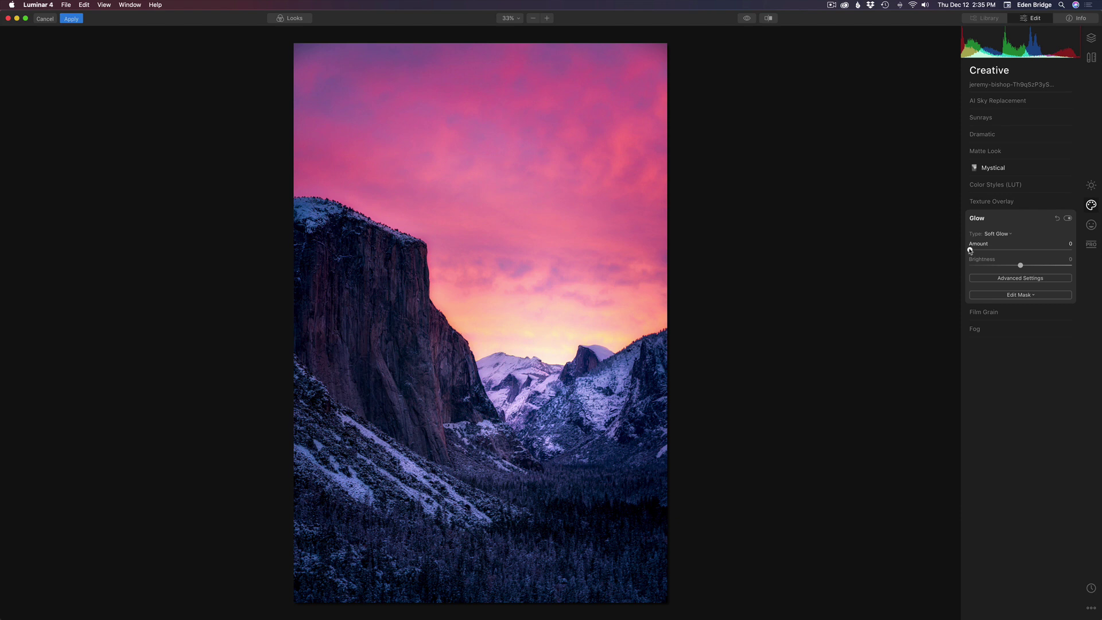
pyautogui.moveTo(970, 250); pyautogui.dragTo(1027, 250)
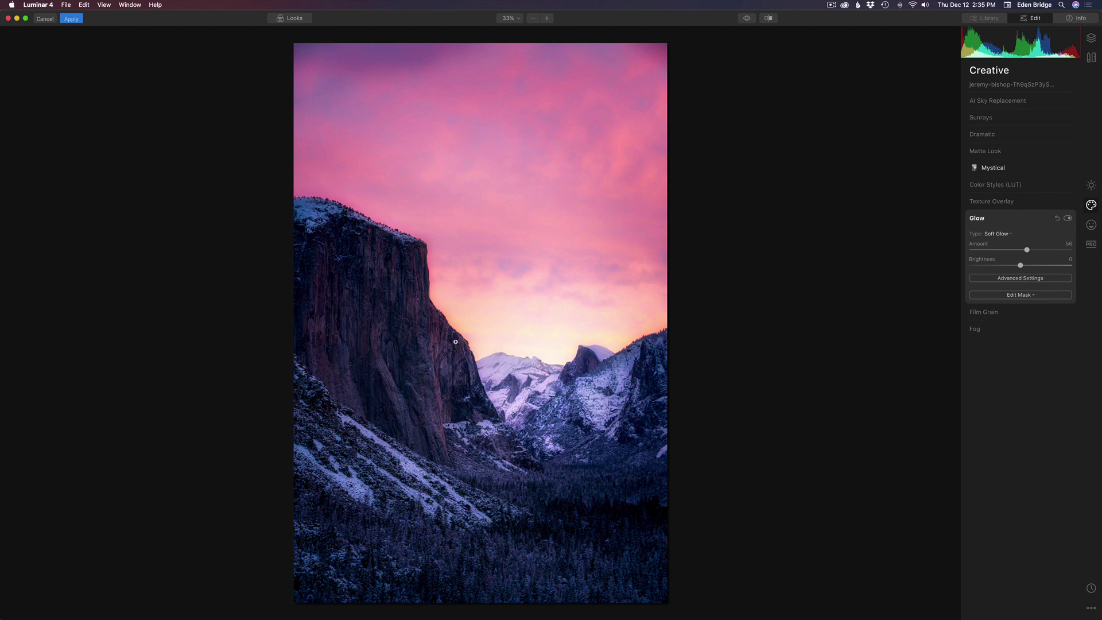
pyautogui.moveTo(1027, 251); pyautogui.dragTo(1021, 266)
pyautogui.click(1027, 277)
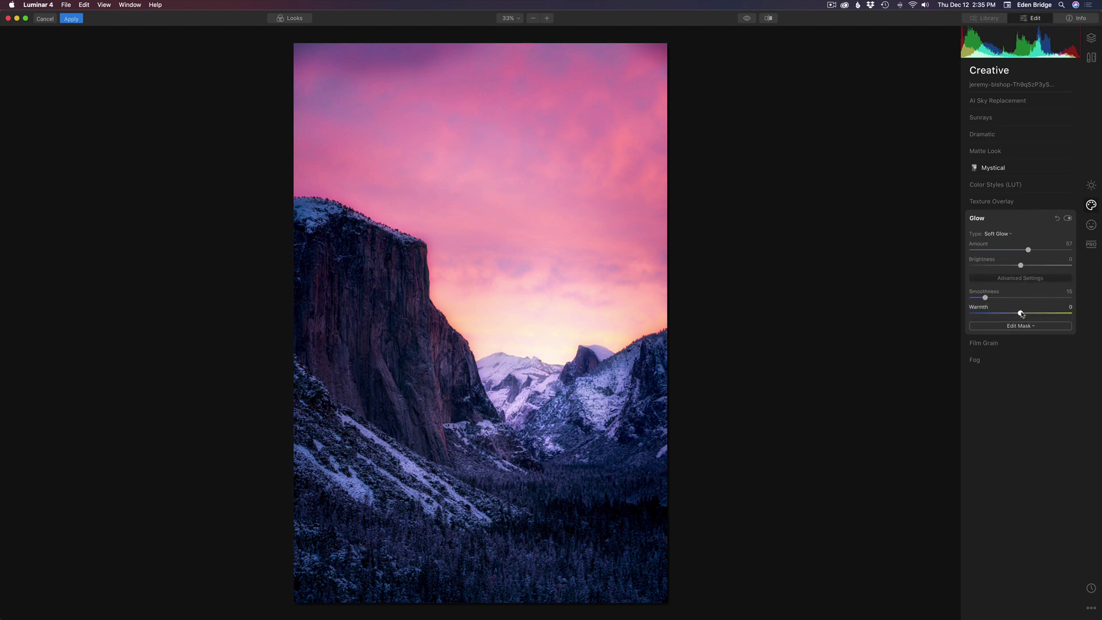
pyautogui.moveTo(1023, 314); pyautogui.dragTo(1046, 313)
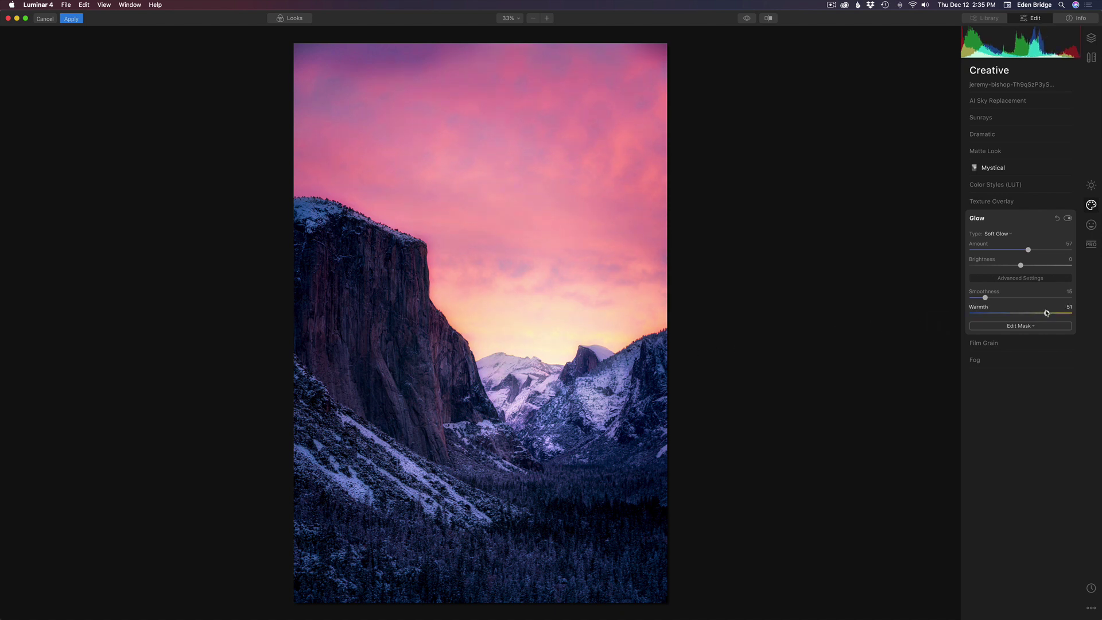
pyautogui.moveTo(1046, 313); pyautogui.dragTo(1047, 313)
# Step: Draw a radial mask on the Glow above the valley and shift it over the bright sky
pyautogui.click(1028, 326)
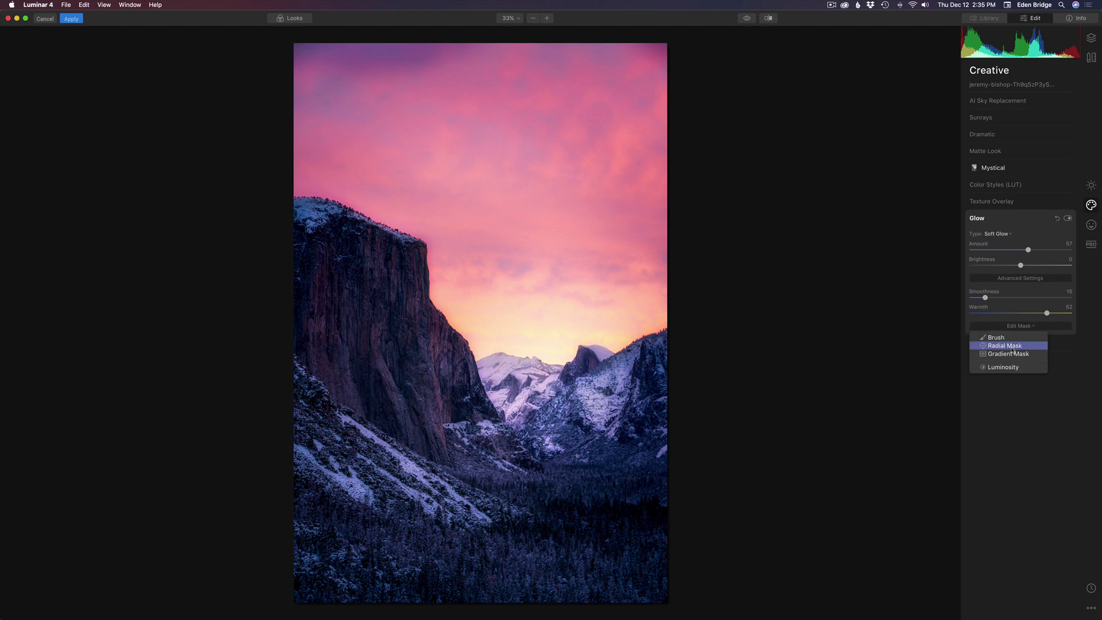
pyautogui.click(1012, 347)
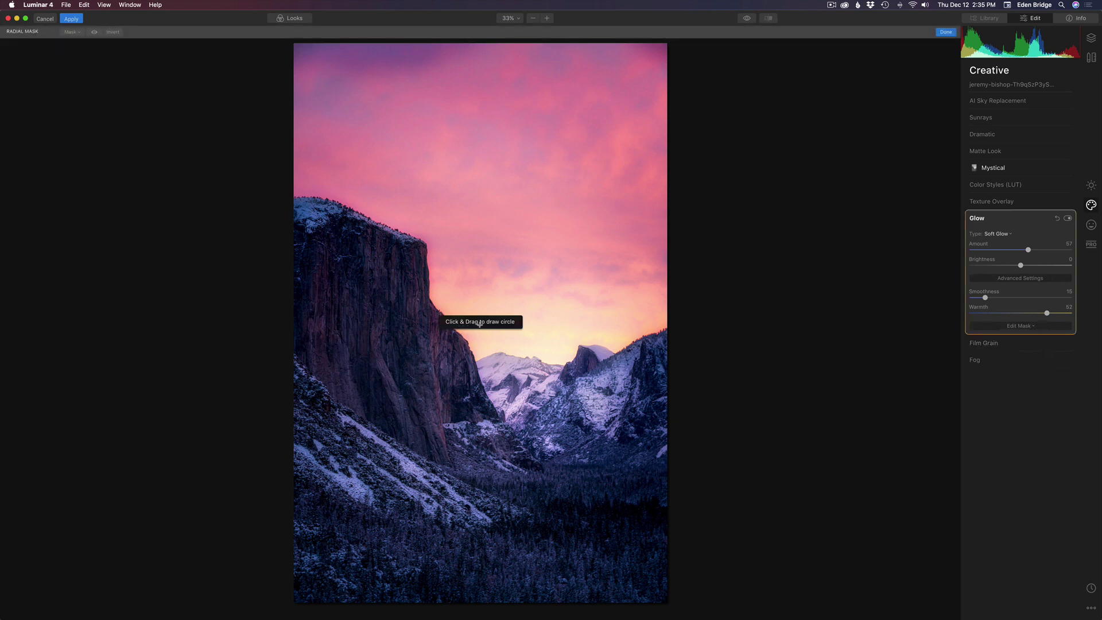
pyautogui.moveTo(495, 311); pyautogui.dragTo(537, 336)
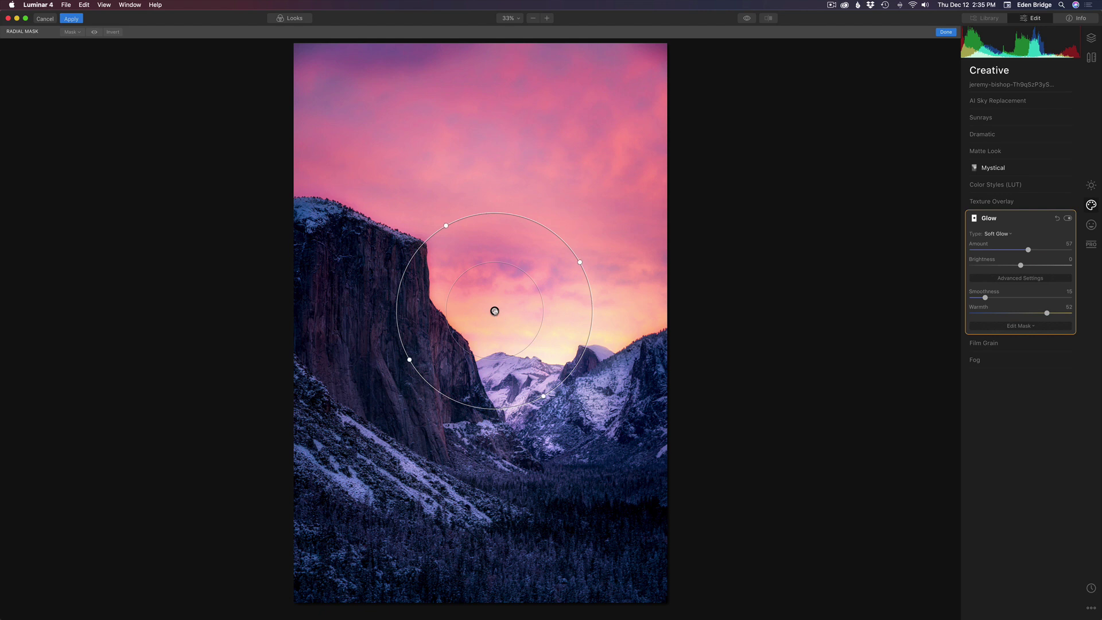
pyautogui.moveTo(495, 310); pyautogui.dragTo(506, 329)
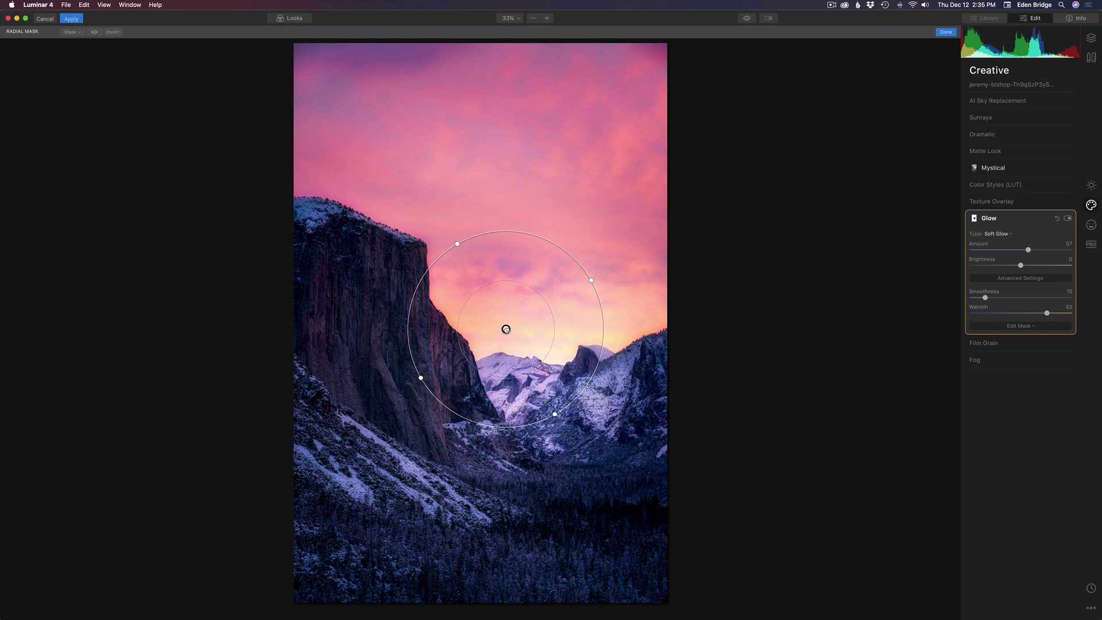
pyautogui.moveTo(506, 329); pyautogui.dragTo(507, 339)
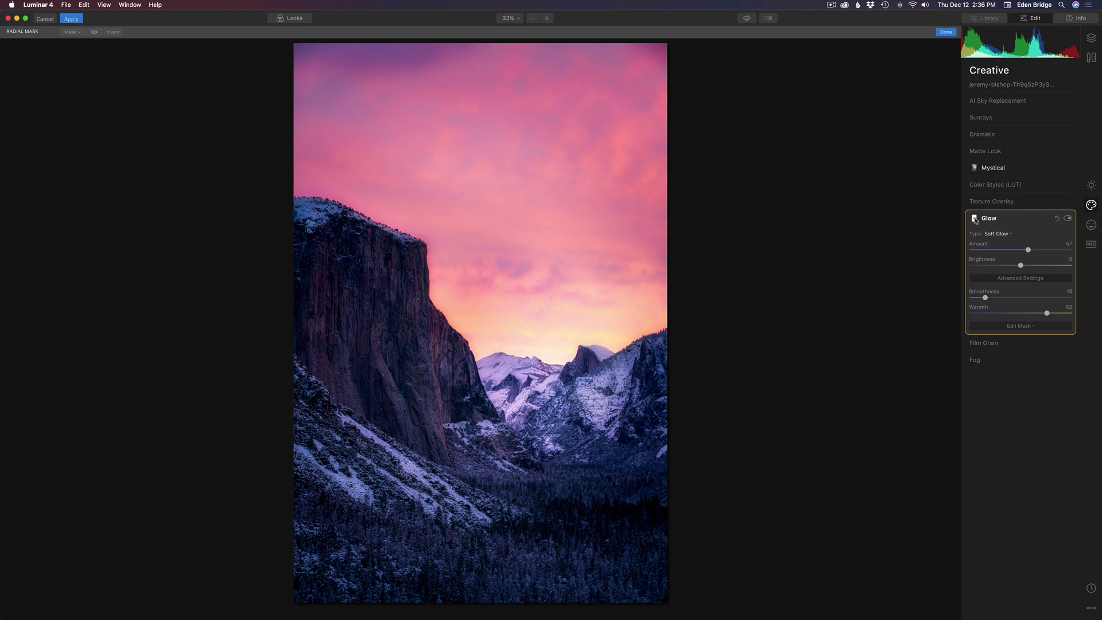
# Step: Invert the Glow's radial mask, move it over the peak, and set Glow Amount to 42
pyautogui.click(976, 220)
pyautogui.click(965, 233)
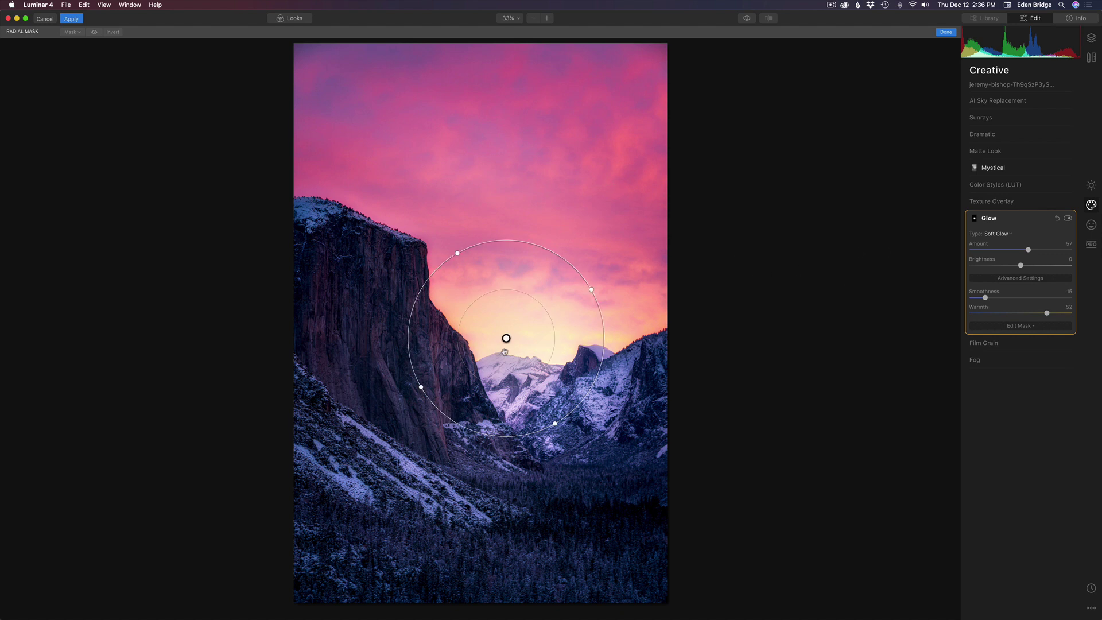
pyautogui.moveTo(505, 337)
pyautogui.mouseDown()
pyautogui.moveTo(498, 352)
pyautogui.moveTo(535, 362)
pyautogui.moveTo(561, 384)
pyautogui.moveTo(485, 350)
pyautogui.moveTo(507, 361)
pyautogui.moveTo(503, 353)
pyautogui.mouseUp()
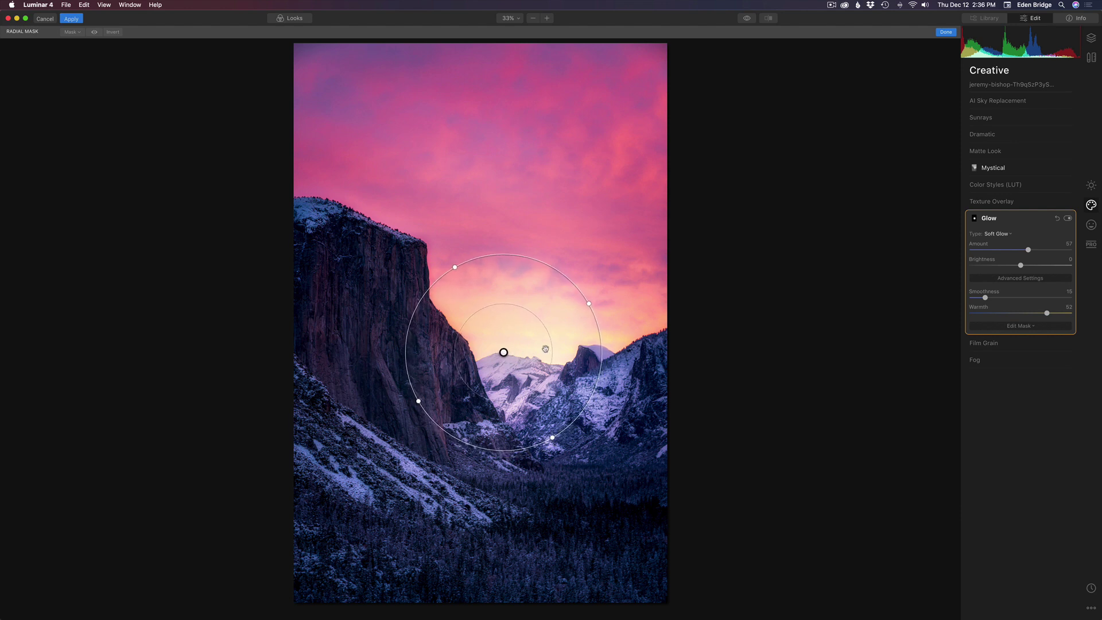
pyautogui.moveTo(1028, 251)
pyautogui.mouseDown()
pyautogui.moveTo(1061, 251)
pyautogui.moveTo(1027, 251)
pyautogui.mouseUp()
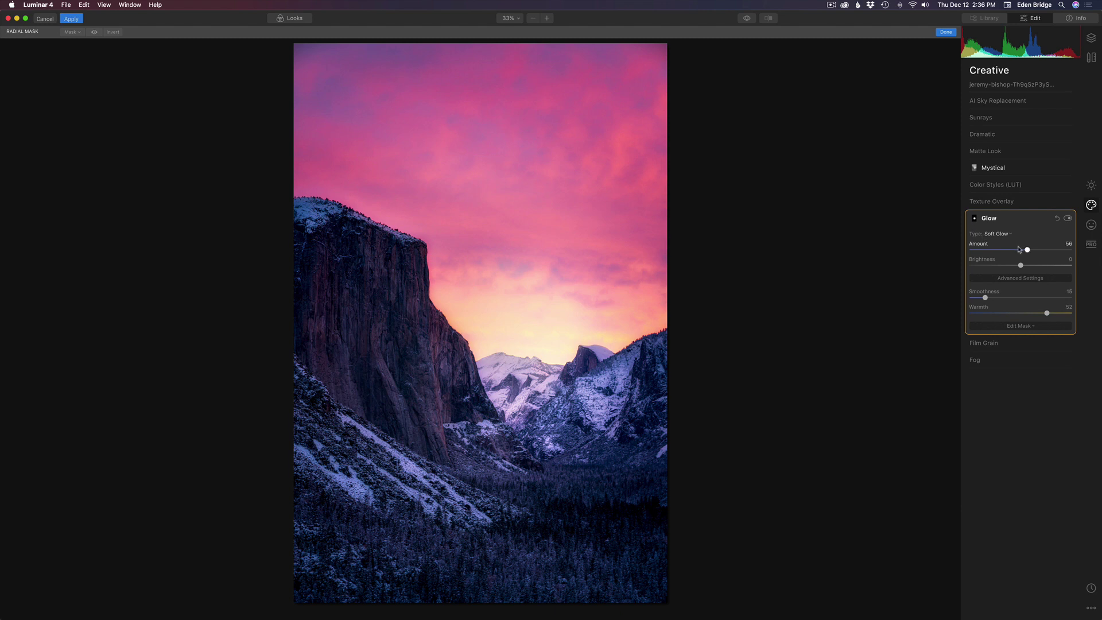
pyautogui.moveTo(1027, 250); pyautogui.dragTo(1013, 250)
pyautogui.click(747, 21)
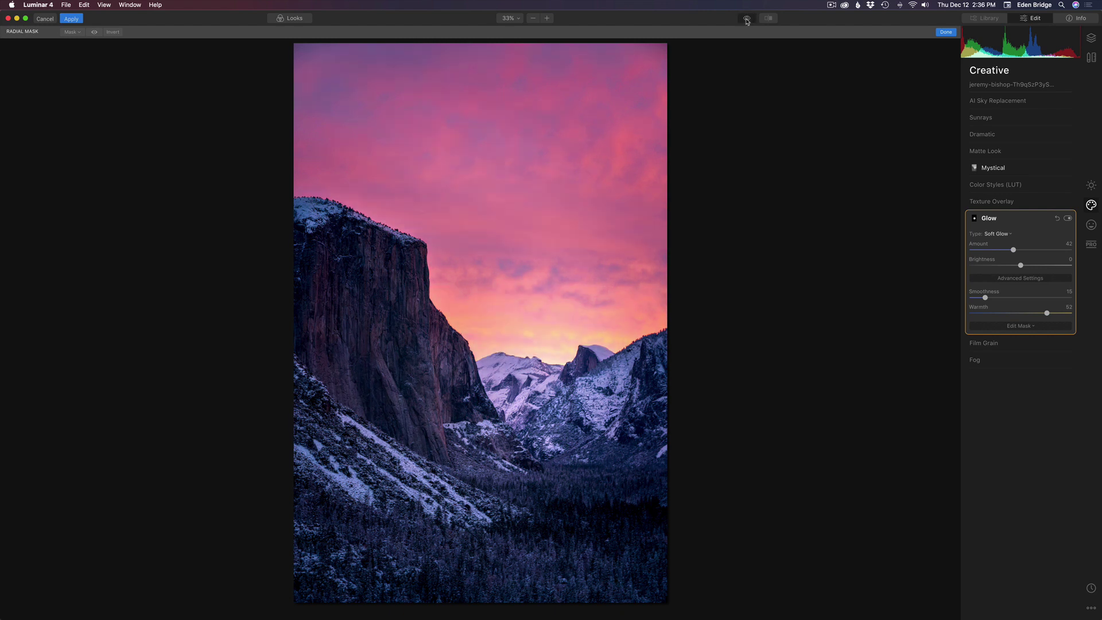
pyautogui.click(747, 21)
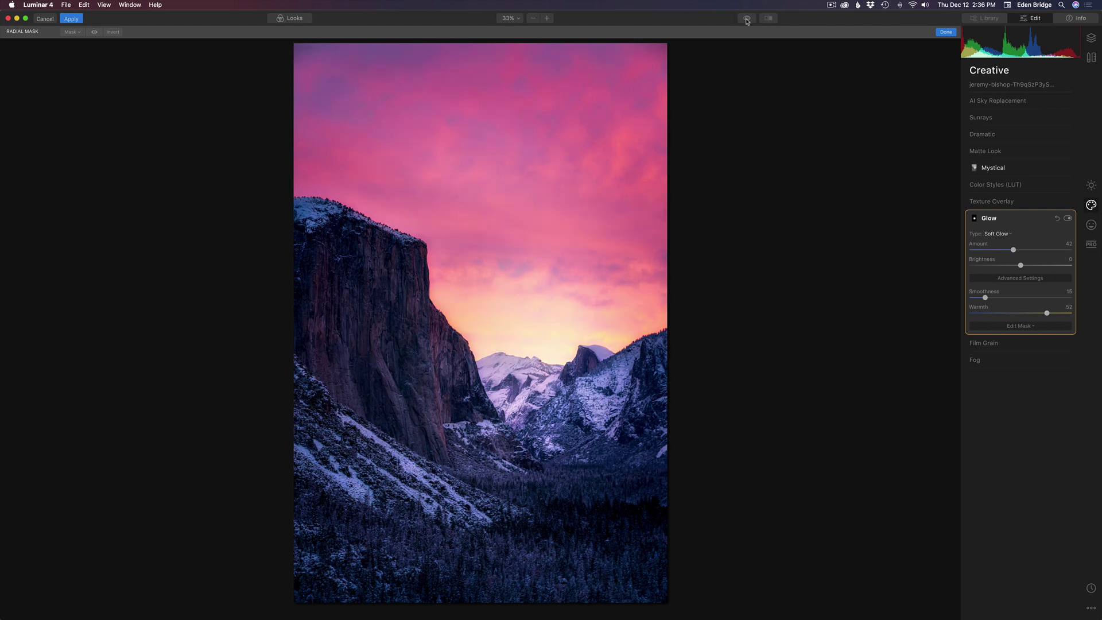
pyautogui.click(747, 21)
pyautogui.click(747, 21)
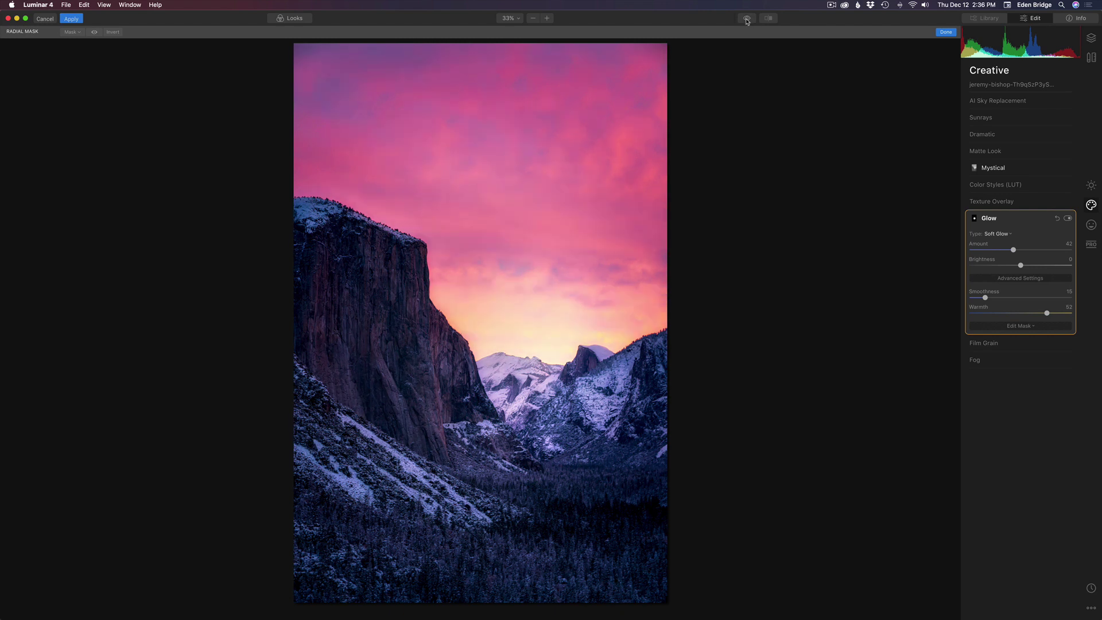